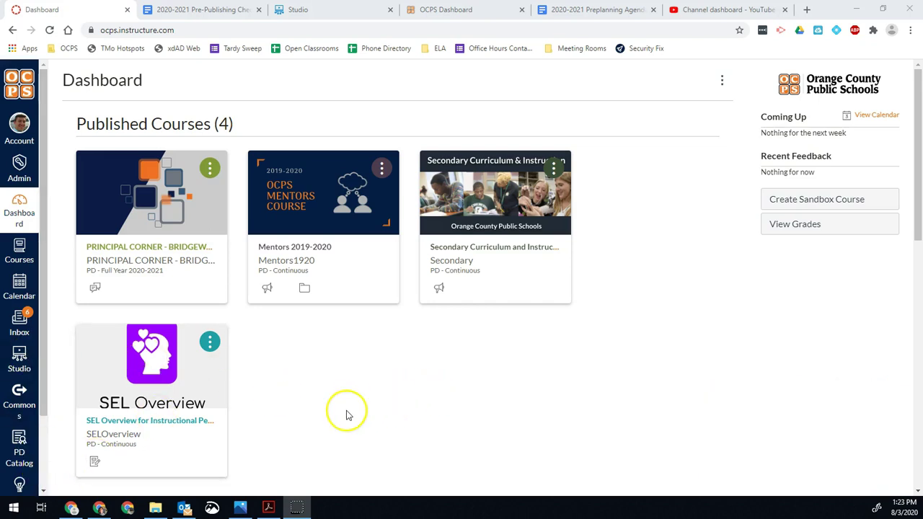
Scroll the Dashboard down to the Unpublished Courses list
scroll(343, 408, down, 2)
scroll(333, 400, down, 3)
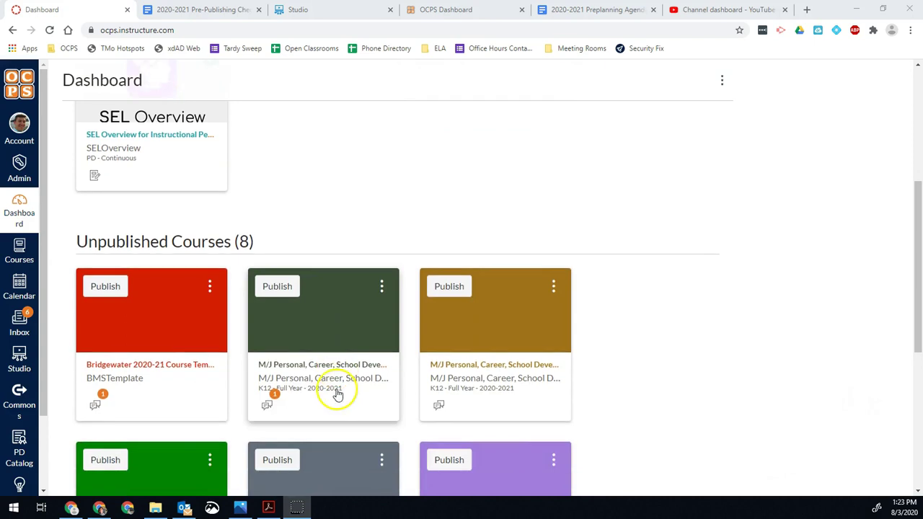
Open the M/J Personal, Career course and go to its Settings page
click(276, 368)
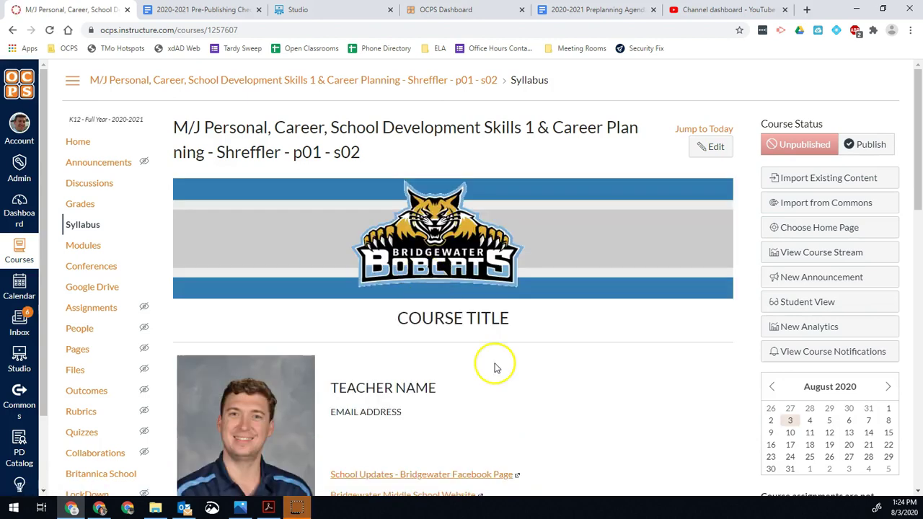
scroll(490, 366, down, 5)
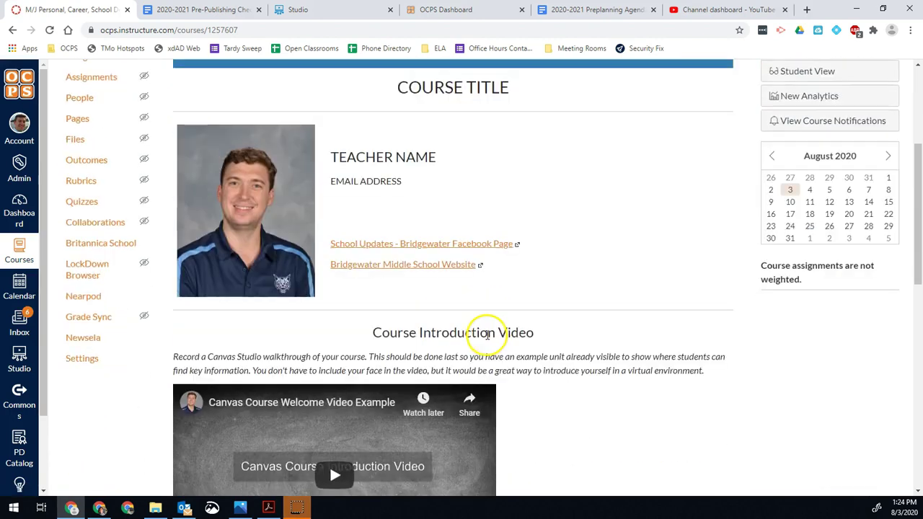
click(80, 248)
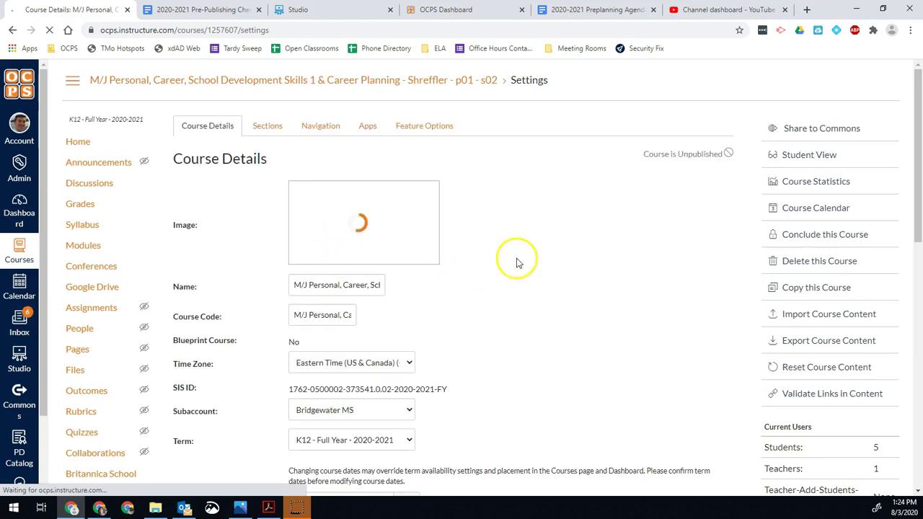
Uncheck 'Let students create discussion topics' and update the course details
scroll(465, 281, down, 4)
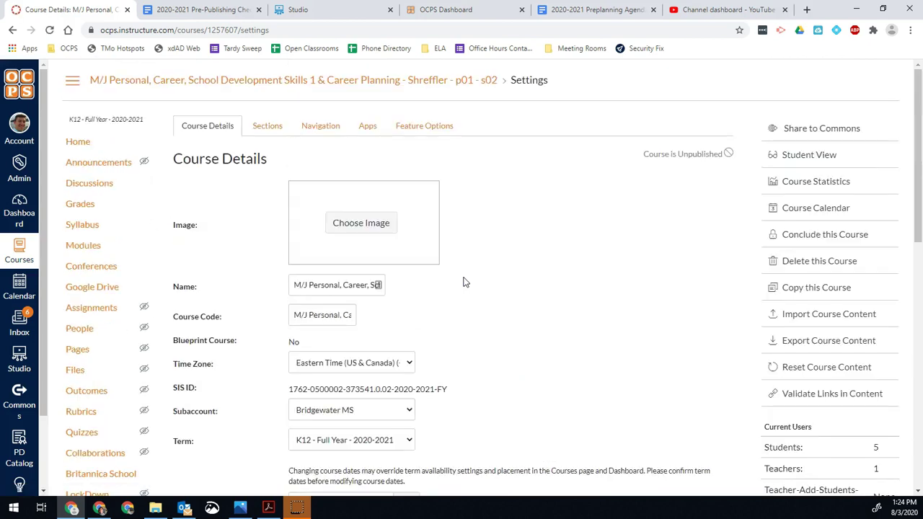
scroll(464, 281, down, 9)
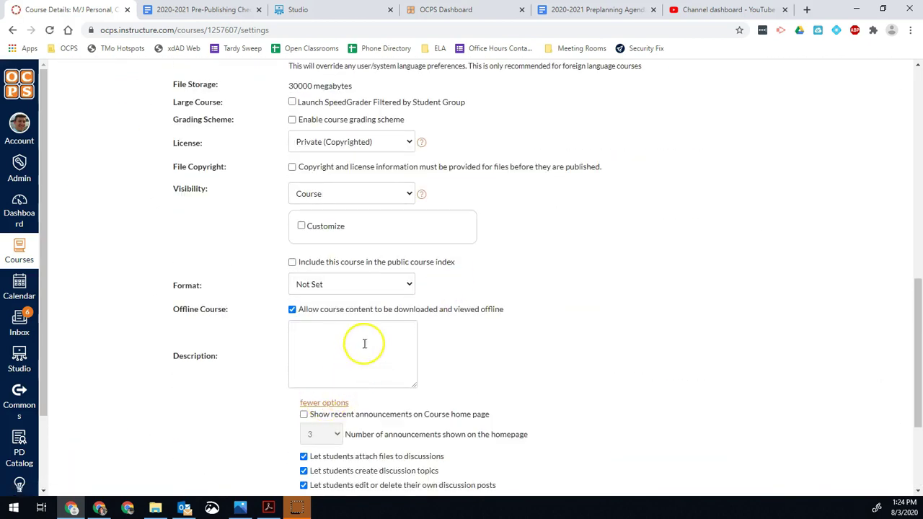
scroll(360, 345, down, 3)
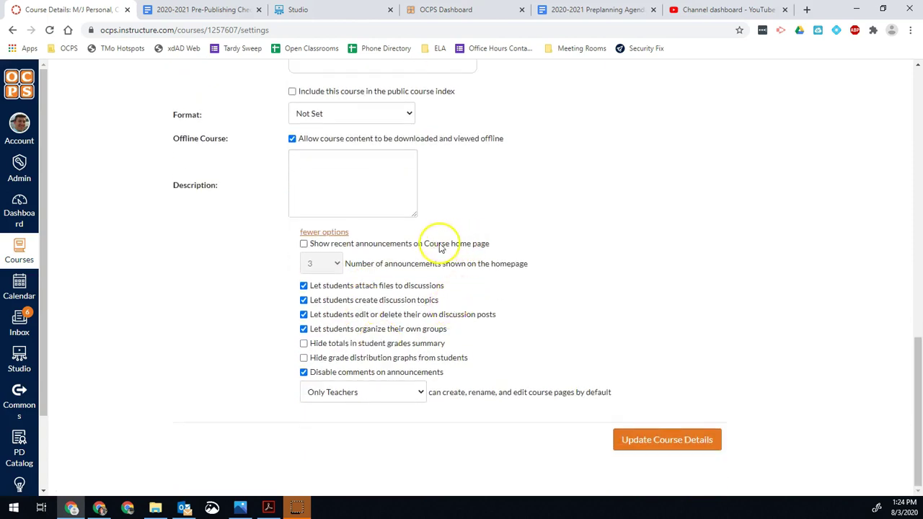
click(385, 300)
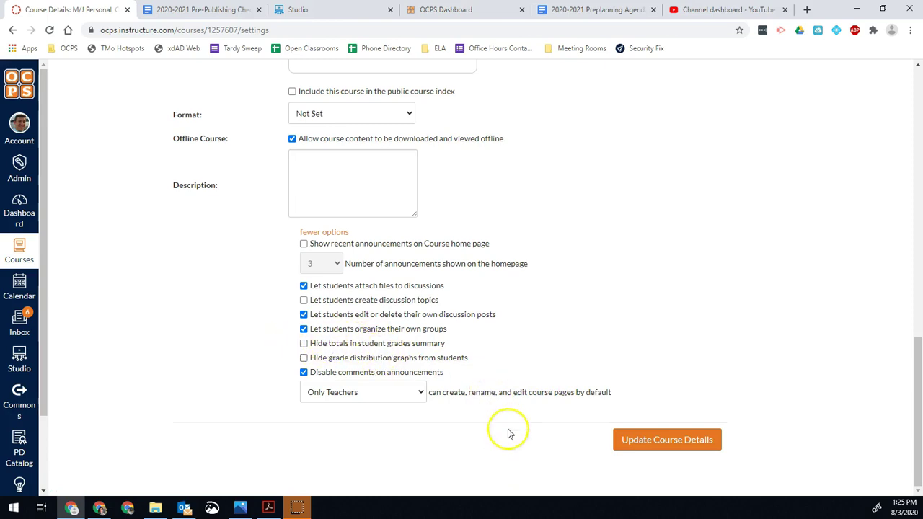
click(662, 441)
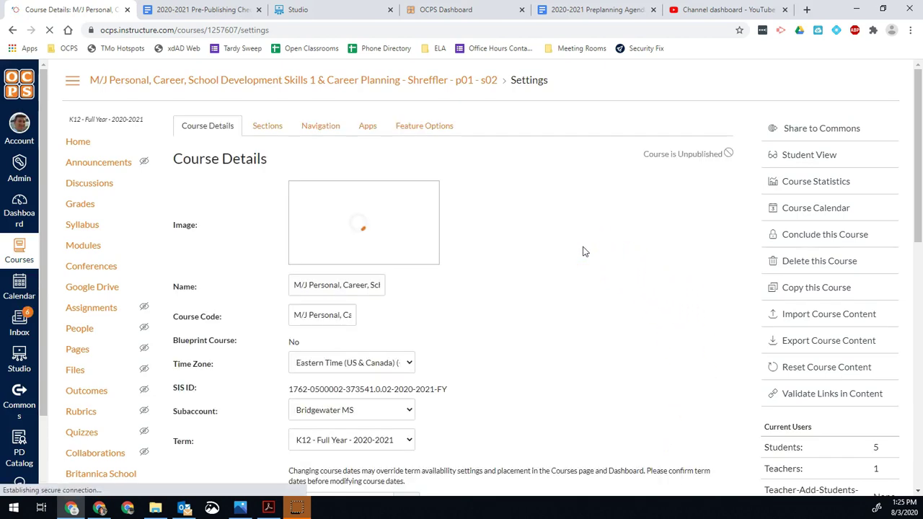
Show the course Navigation settings and look over the listed items
click(317, 130)
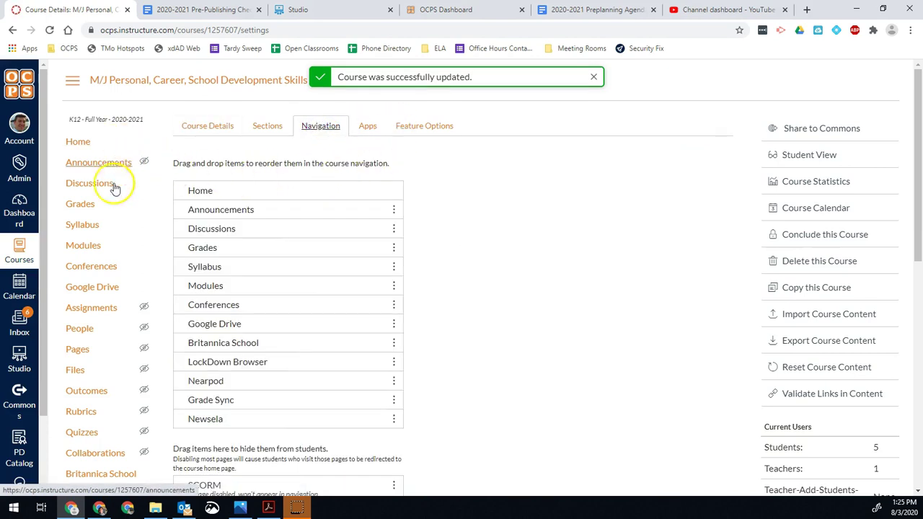
scroll(112, 429, down, 3)
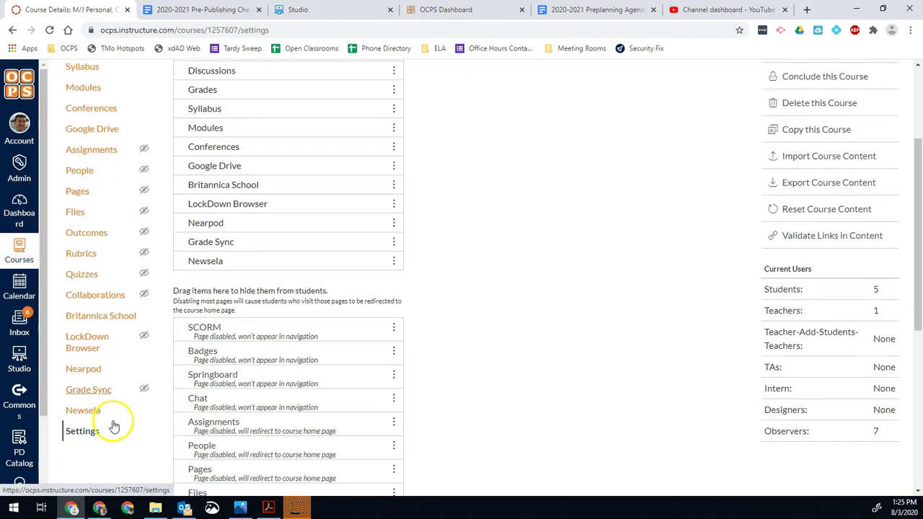
scroll(114, 424, up, 3)
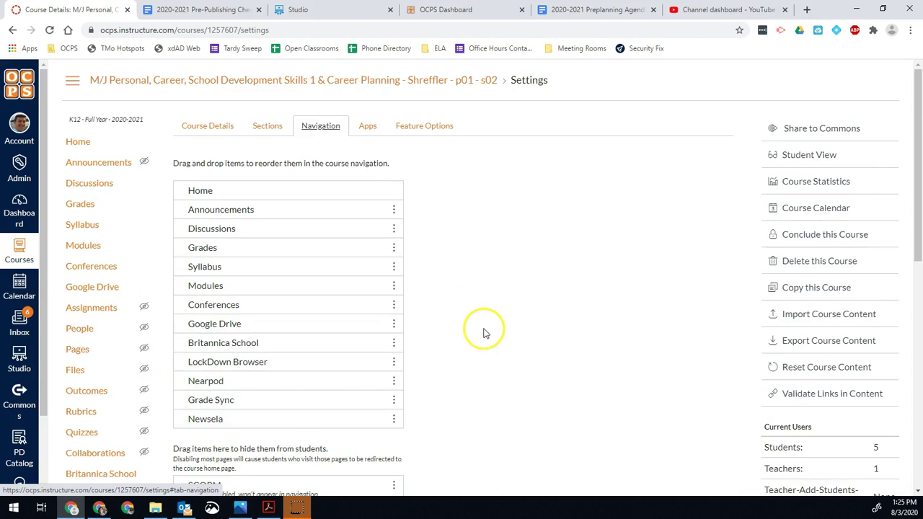
scroll(483, 331, down, 1)
scroll(483, 332, down, 4)
scroll(482, 332, up, 5)
scroll(334, 340, down, 1)
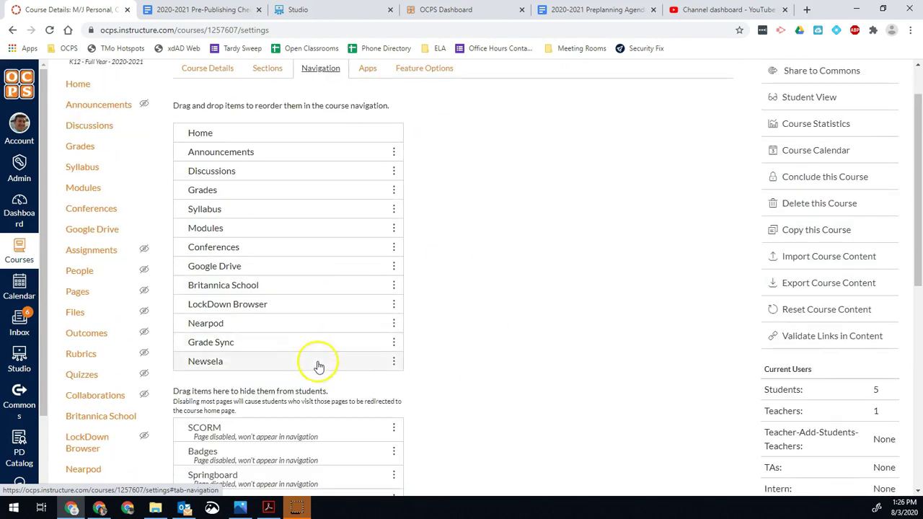
Disable Newsela and Britannica School in the course navigation
click(393, 361)
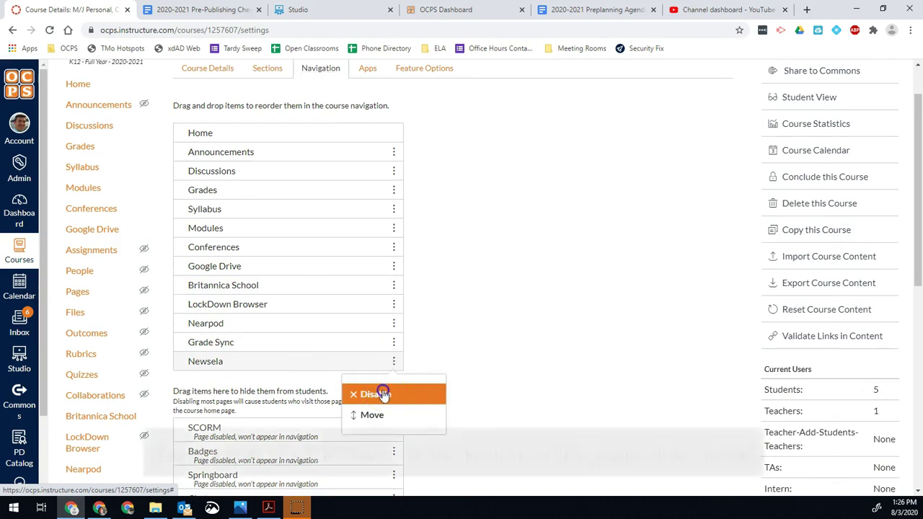
click(383, 394)
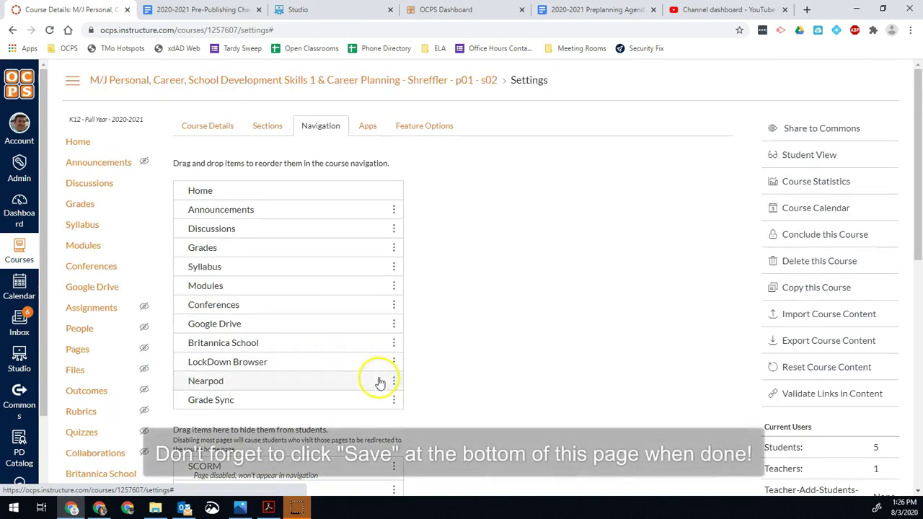
click(393, 344)
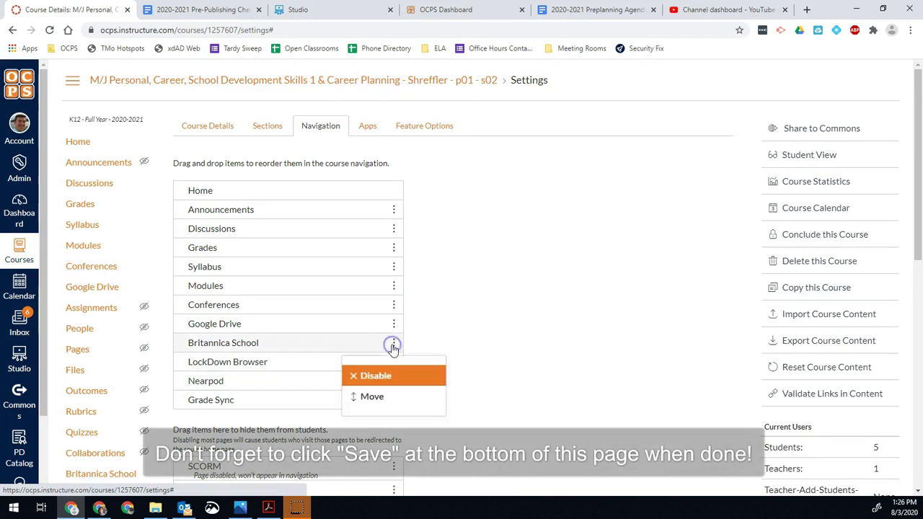
click(376, 376)
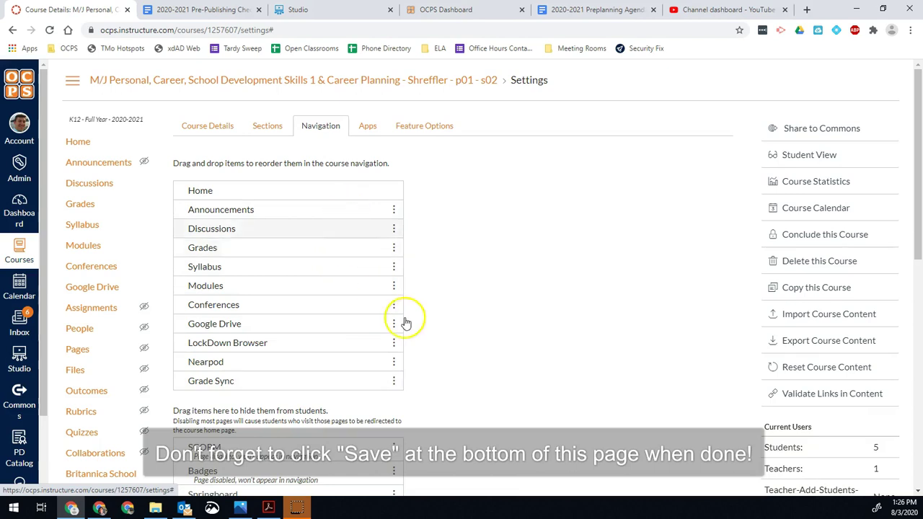
scroll(412, 371, down, 3)
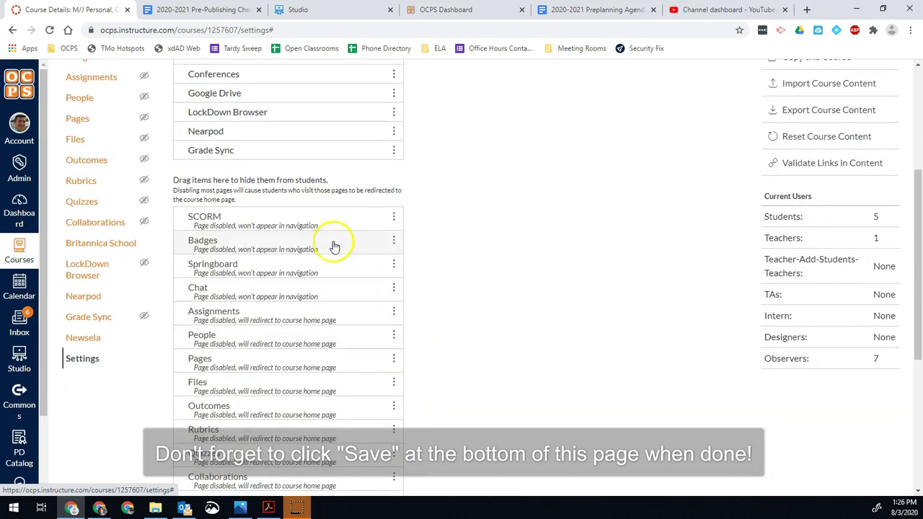
scroll(330, 247, down, 1)
scroll(329, 277, down, 2)
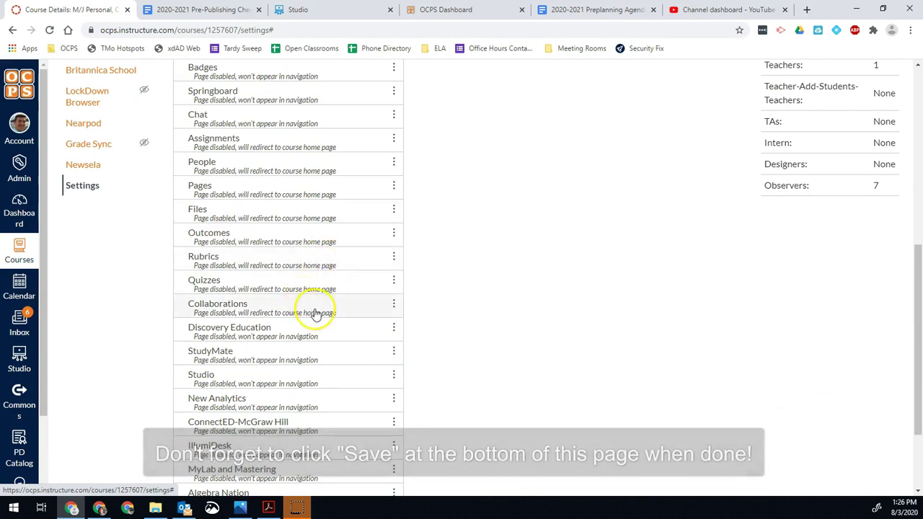
scroll(311, 310, down, 1)
scroll(316, 310, up, 2)
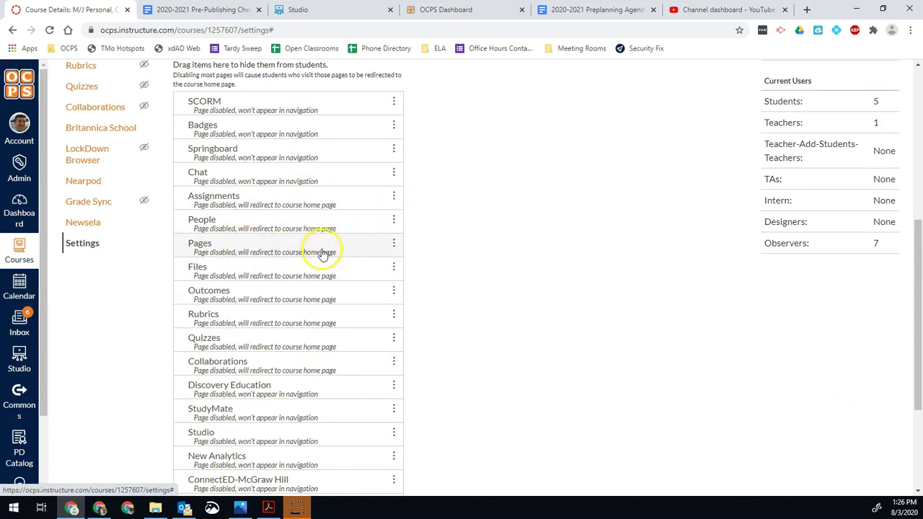
scroll(284, 248, down, 1)
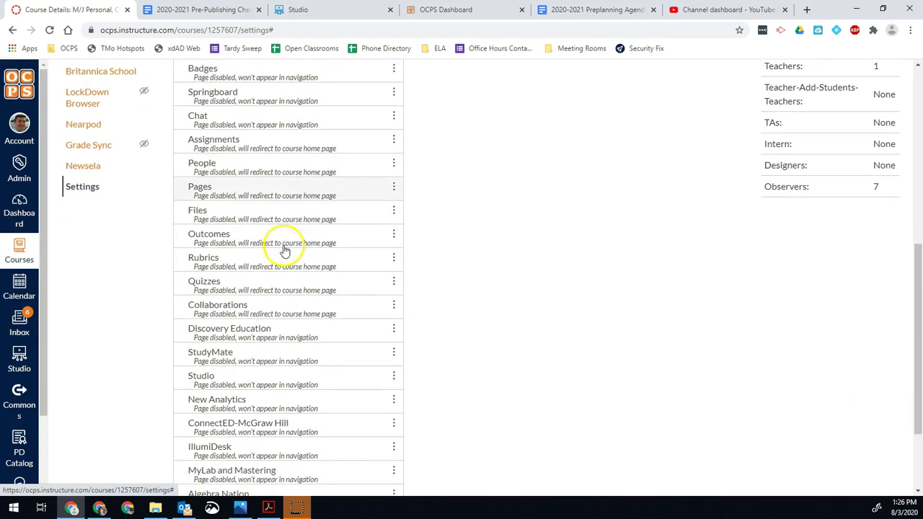
scroll(259, 285, down, 1)
scroll(269, 281, down, 1)
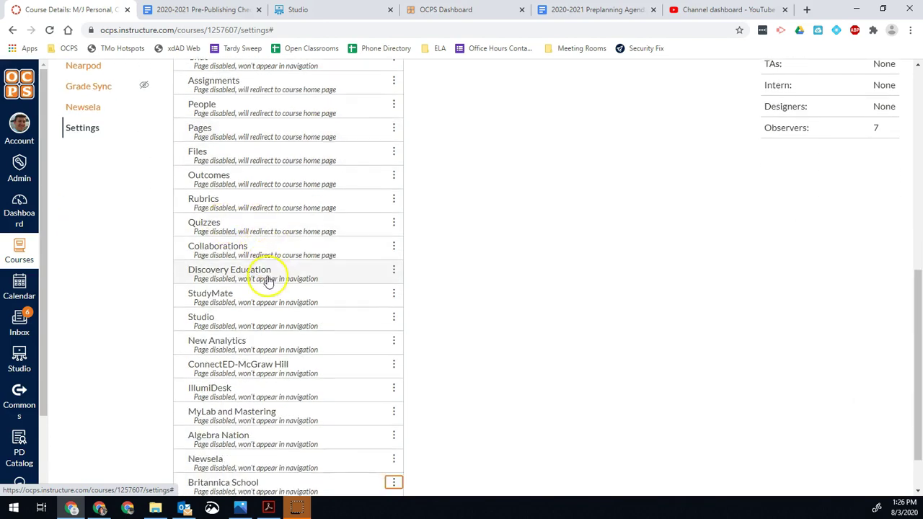
scroll(266, 280, down, 1)
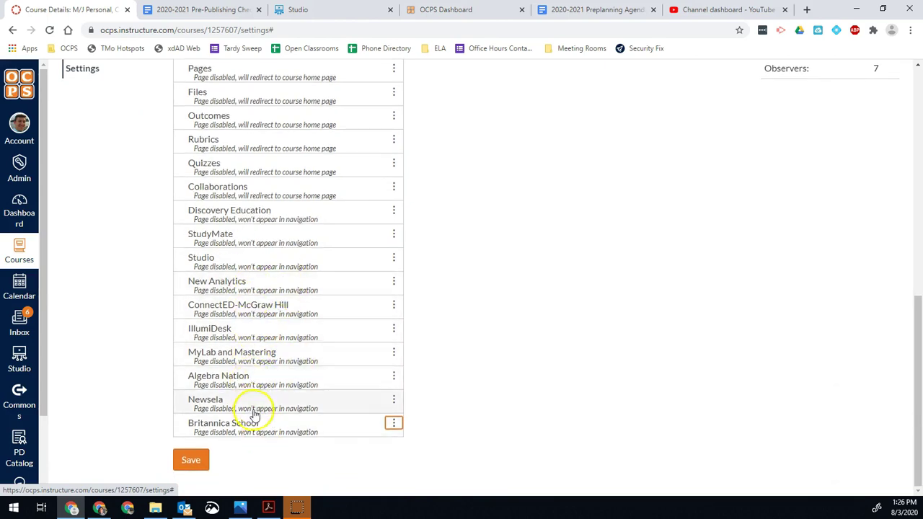
scroll(258, 396, up, 8)
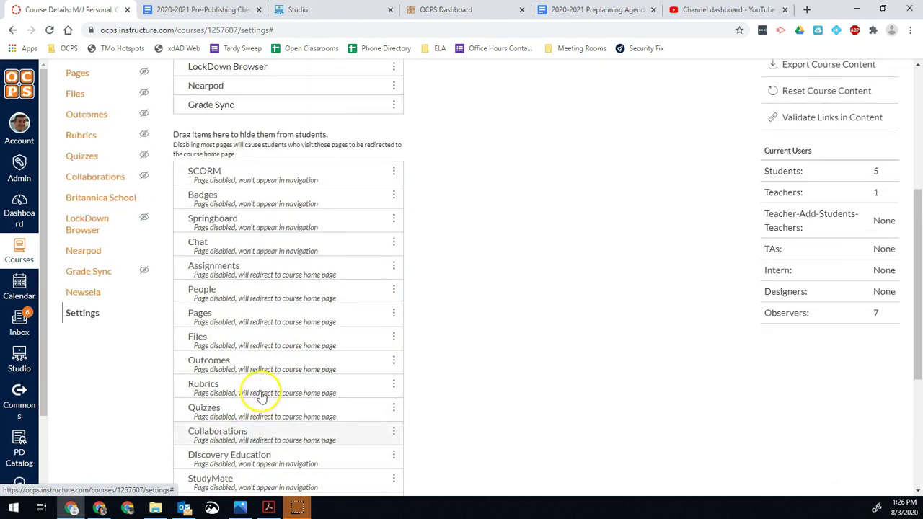
scroll(262, 395, down, 5)
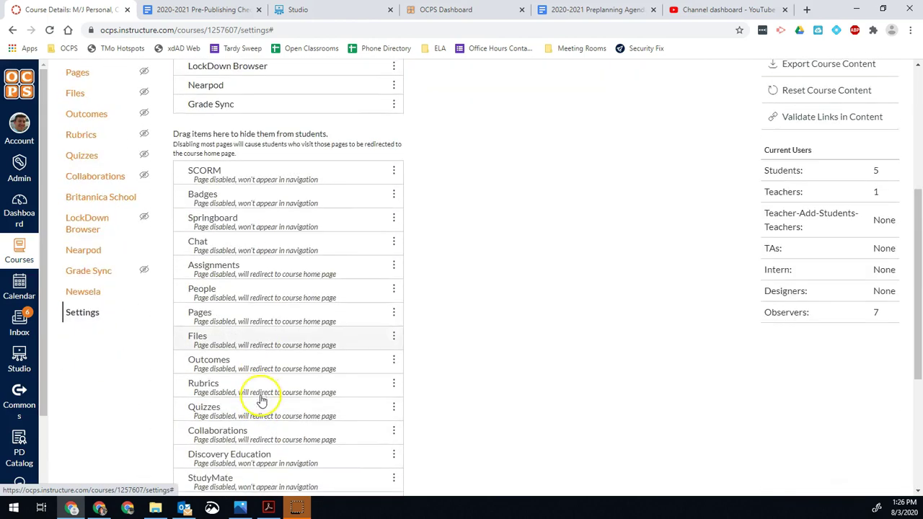
scroll(265, 391, down, 2)
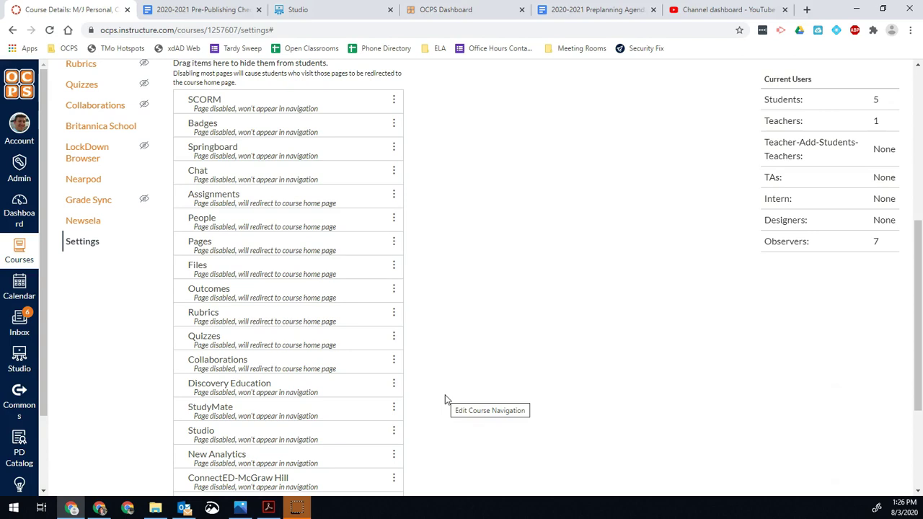
scroll(446, 395, up, 3)
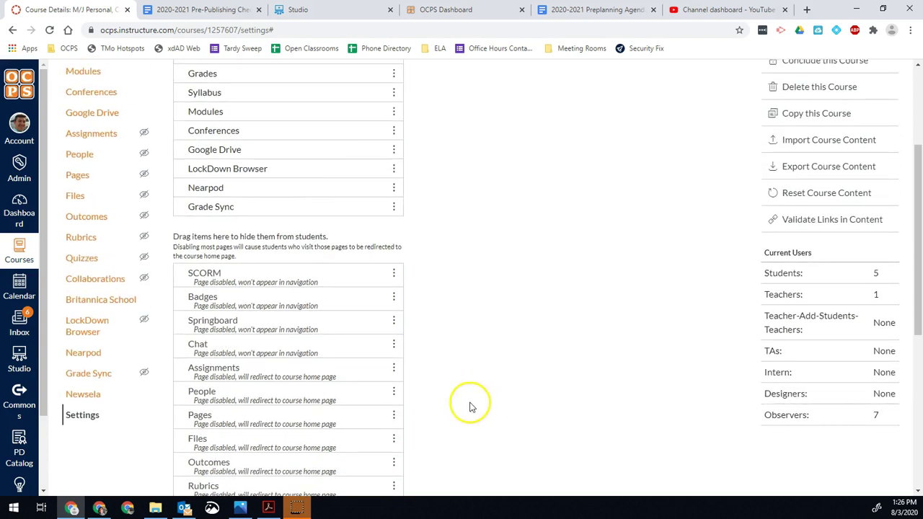
scroll(477, 405, down, 2)
scroll(480, 387, up, 2)
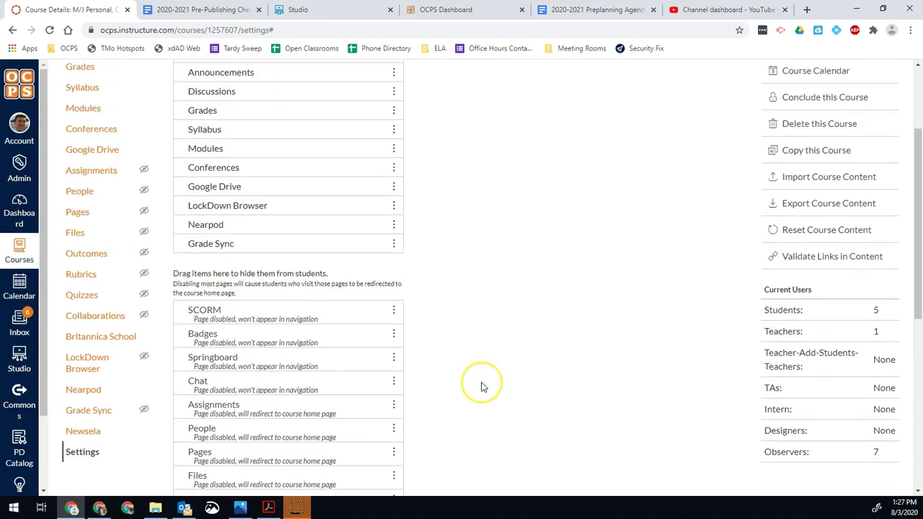
scroll(483, 387, up, 2)
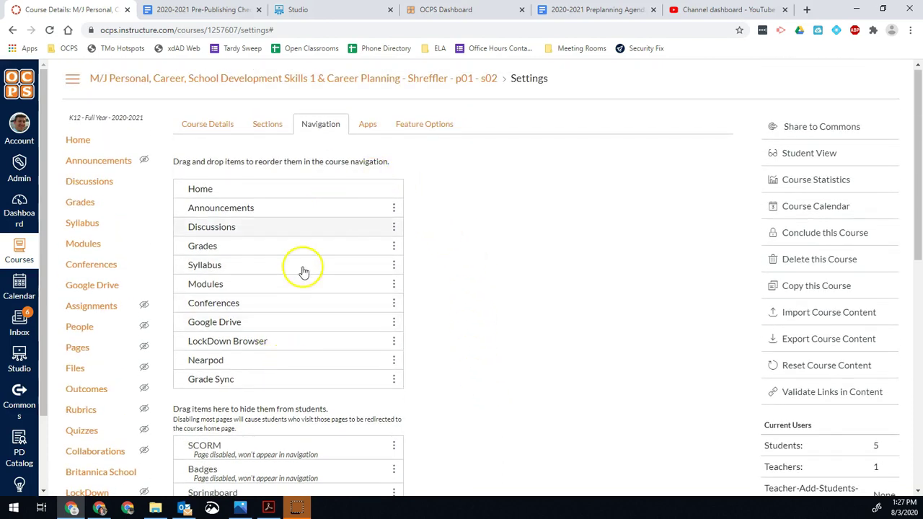
click(396, 379)
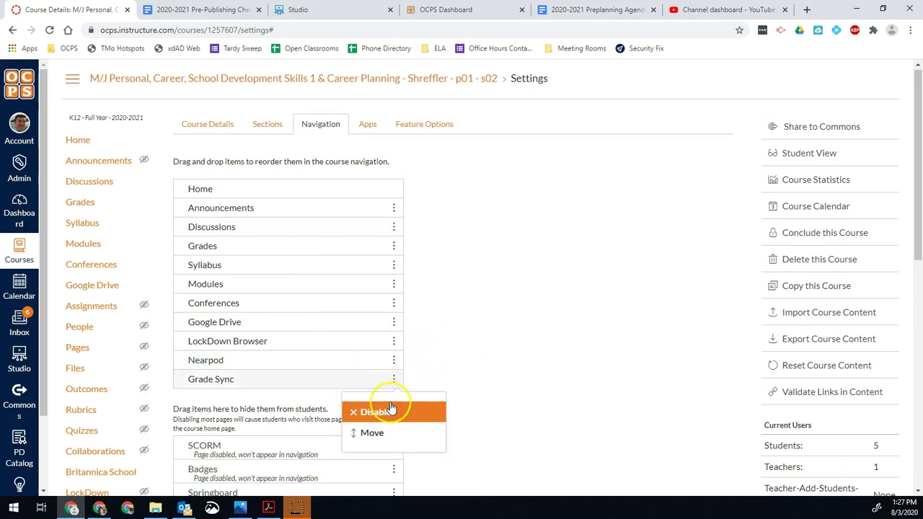
click(472, 337)
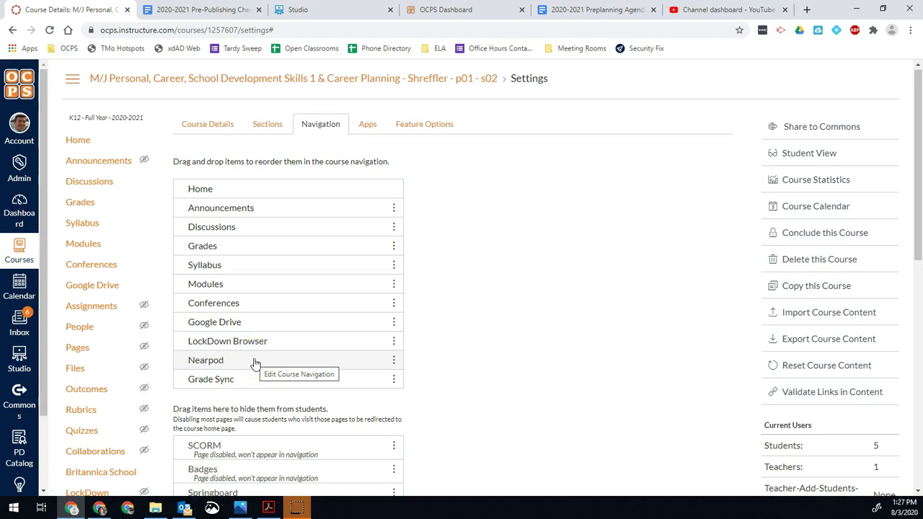
click(263, 374)
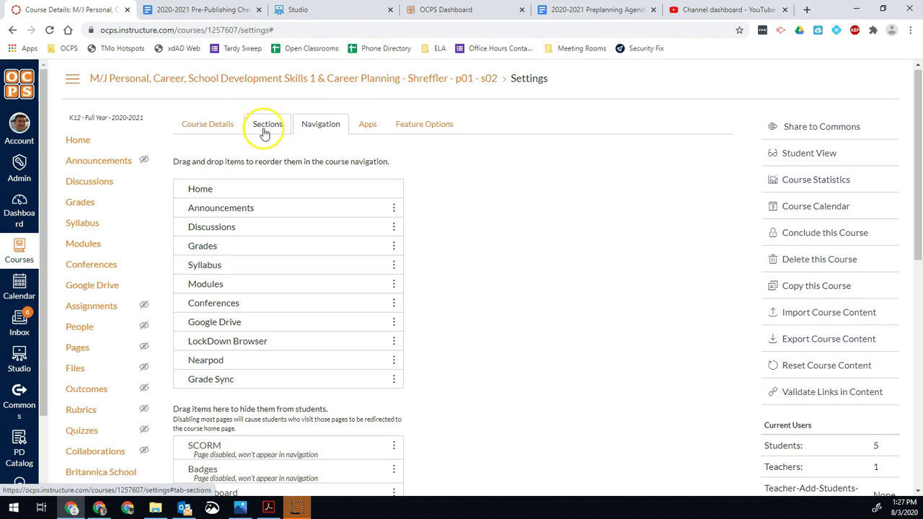
scroll(490, 266, down, 2)
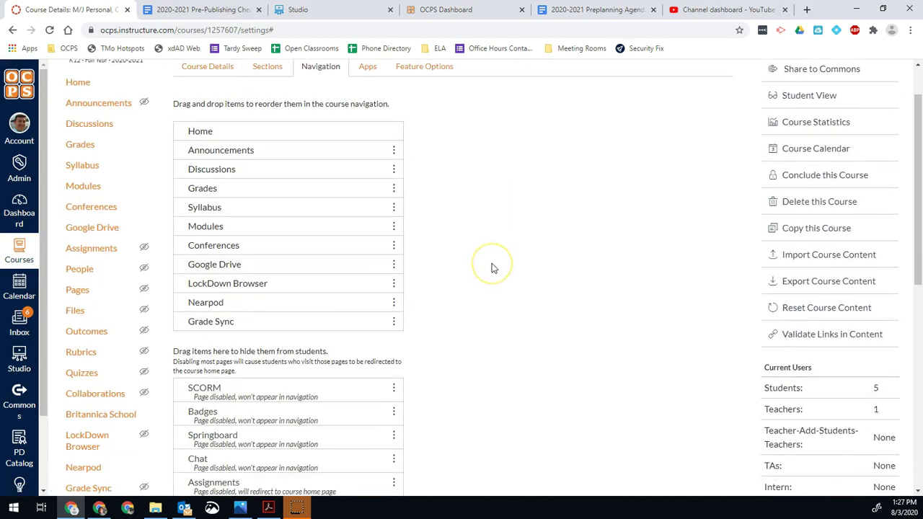
scroll(493, 267, down, 3)
scroll(500, 264, up, 4)
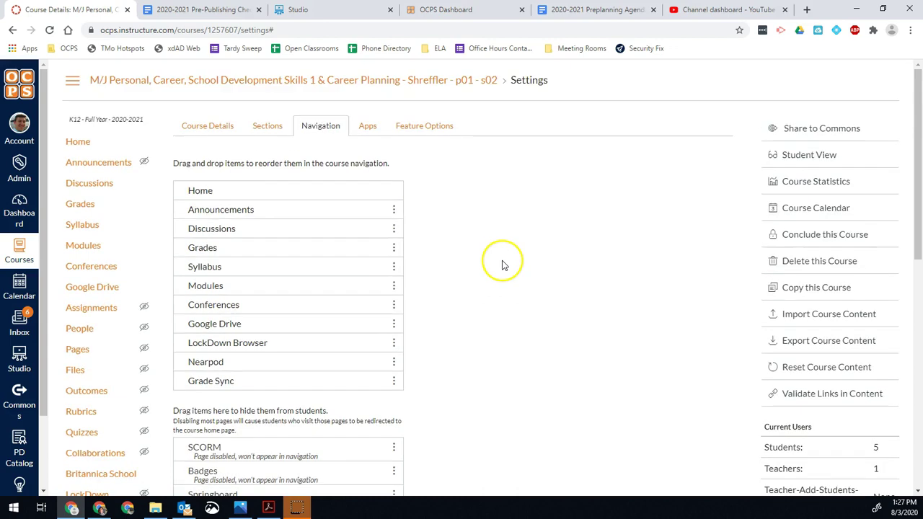